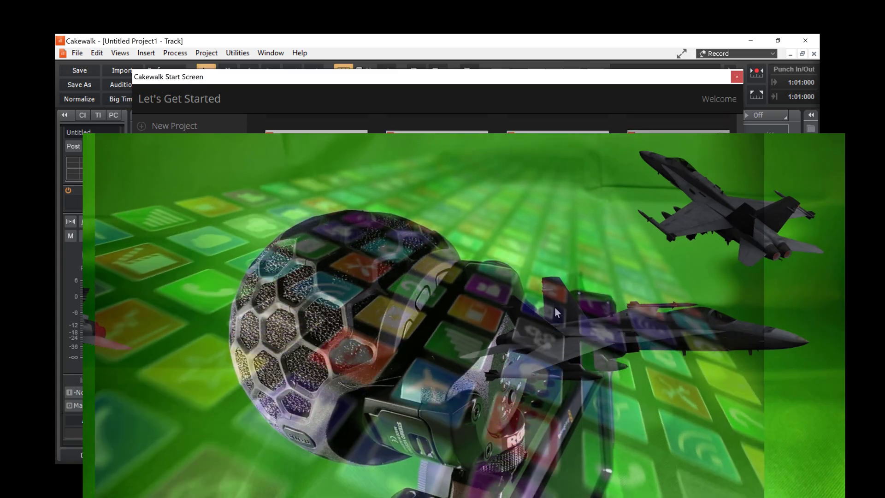
Leave the start screen and open the BMPCC4K2Ae(Utube2020) project containing the empty Track 1
right_click(555, 308)
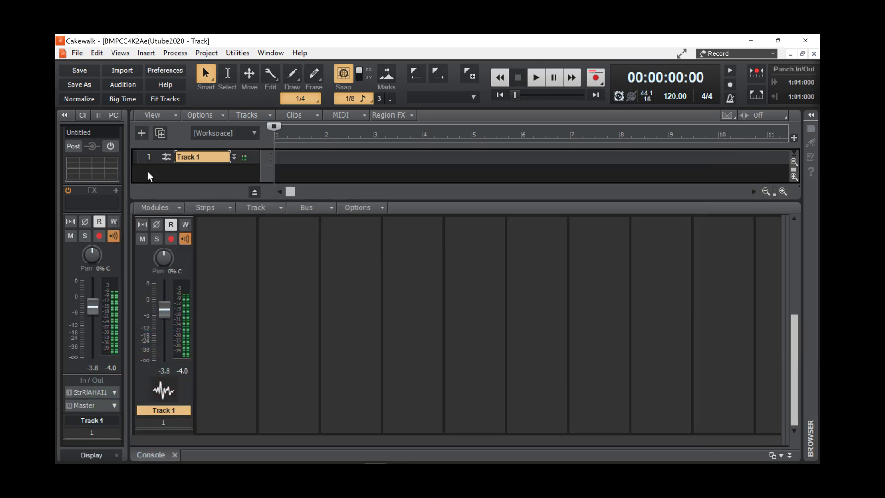
Import the recent clip BMPCC4K~(Ae)element.mp4 into the project as a video track
mouse_move(92, 258)
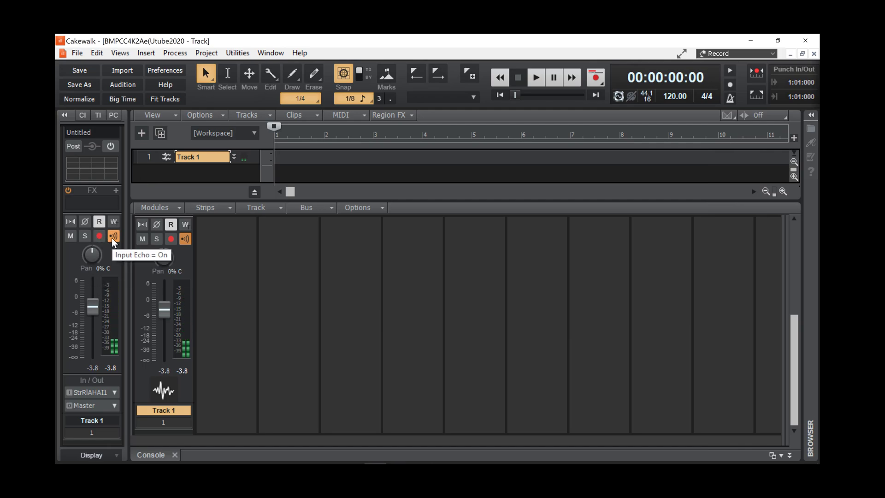
right_click(143, 173)
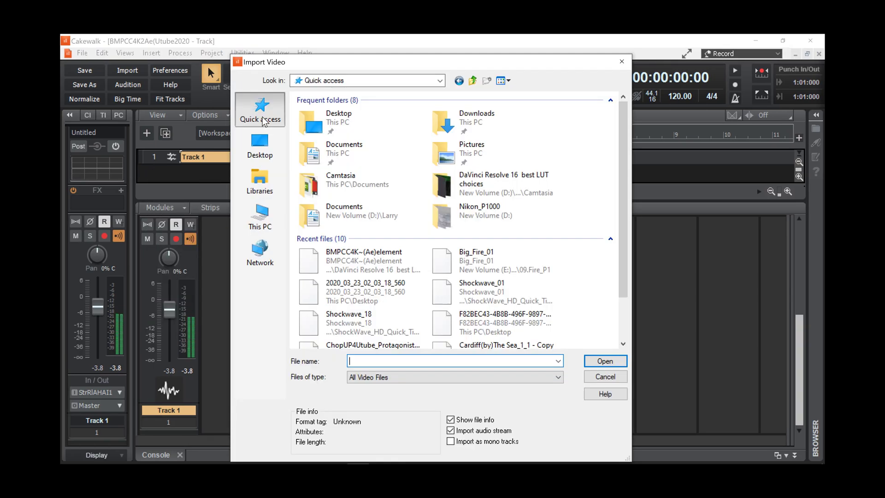
left_click(364, 261)
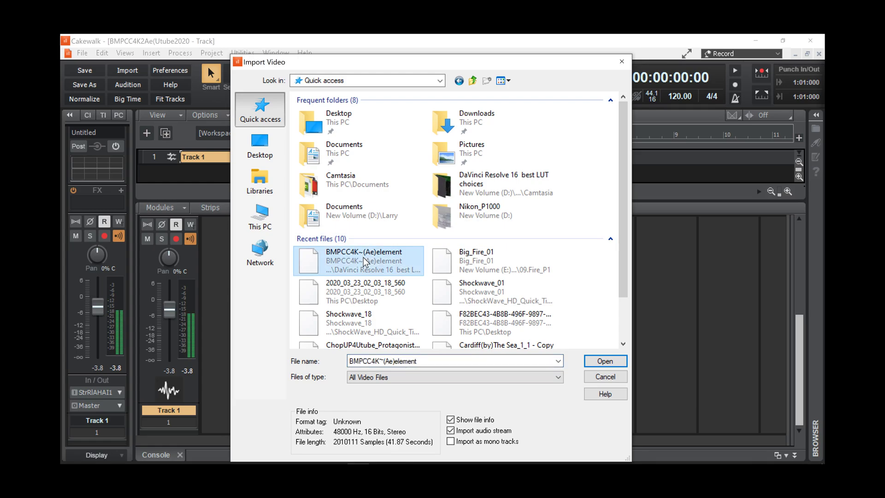
left_click(606, 361)
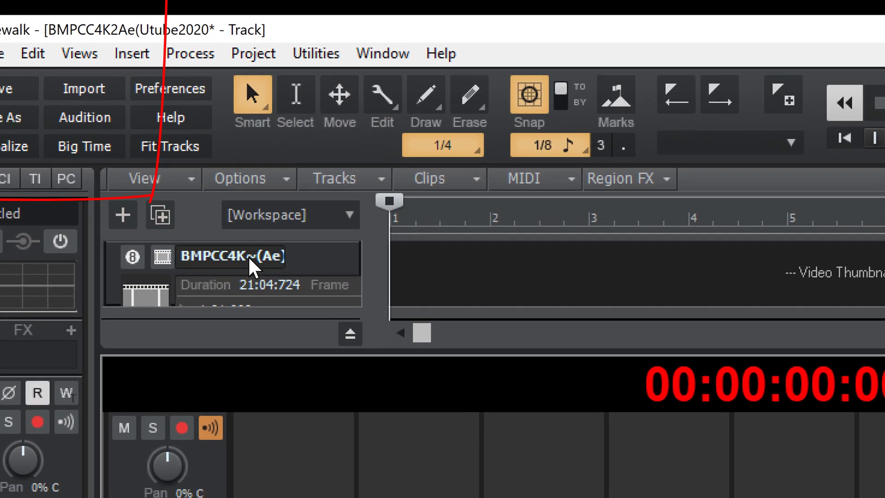
Show clip thumbnails with frame numbers (0, 48, 96…), toggling each off and on again
left_click(167, 258)
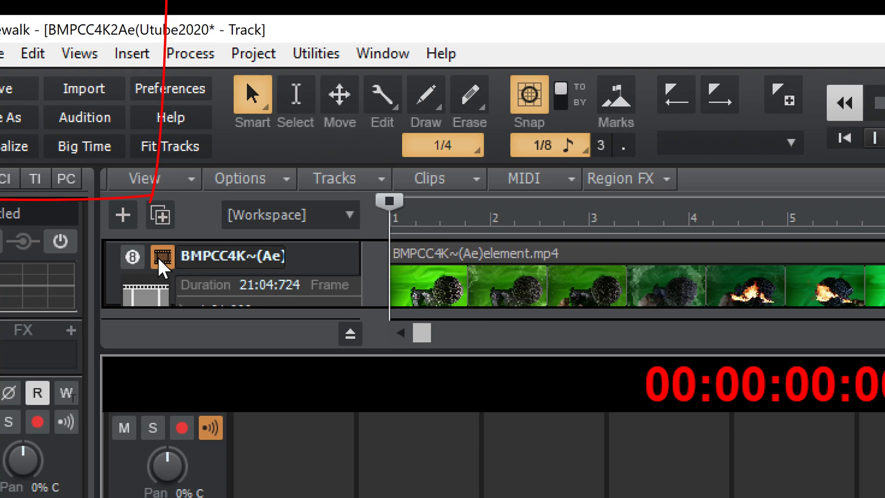
left_click(137, 259)
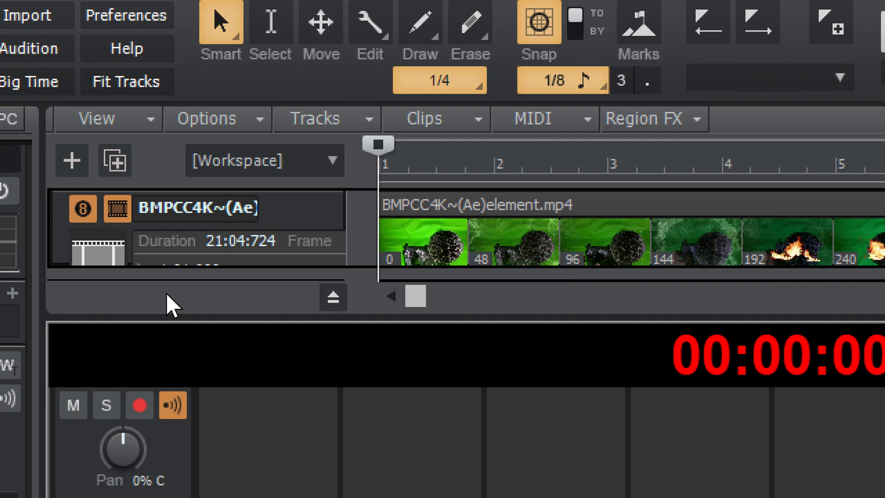
left_click(83, 203)
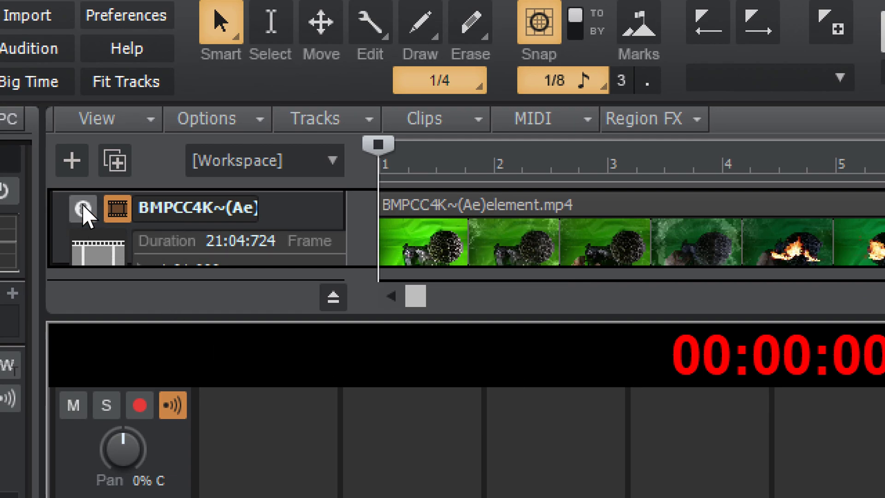
left_click(84, 203)
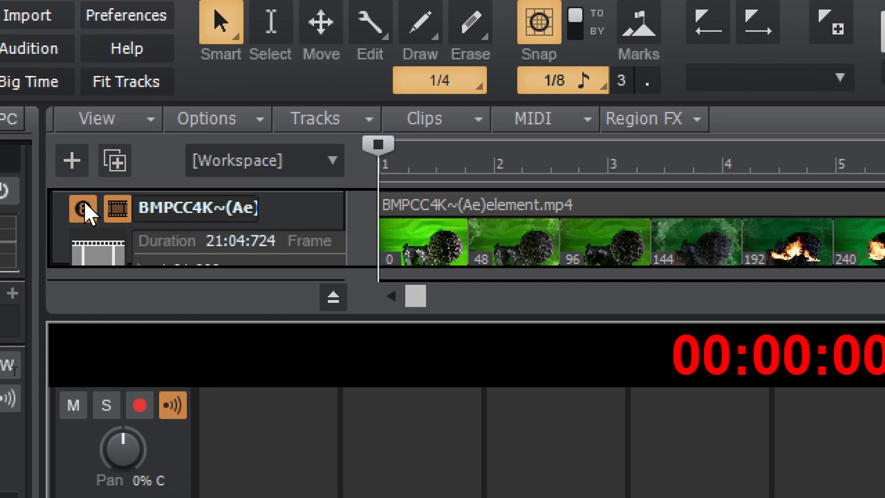
left_click(121, 204)
left_click(120, 203)
left_click(86, 203)
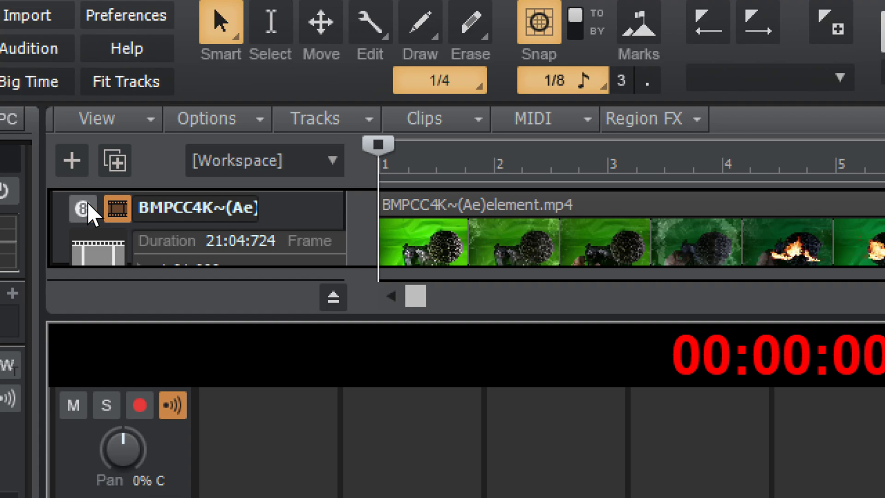
left_click(83, 203)
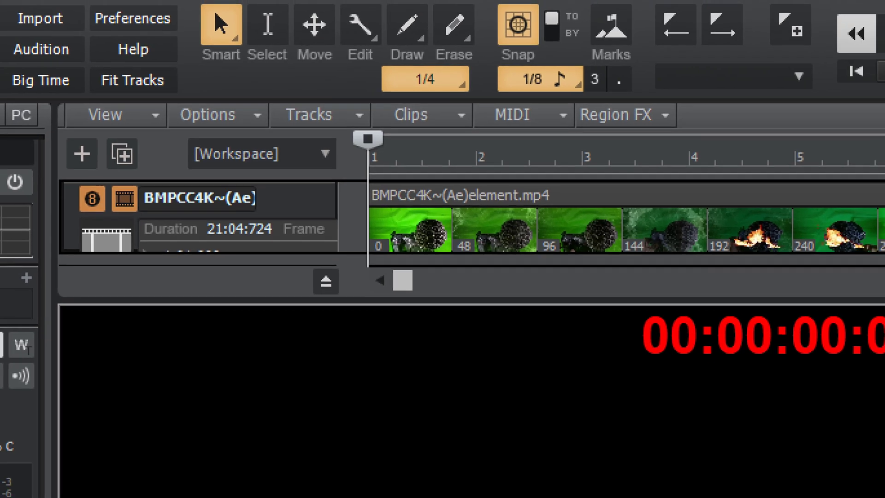
Play and stop the clip, jump to the flaming frame at 00:00:14:28, then scroll the timeline right
left_click(884, 32)
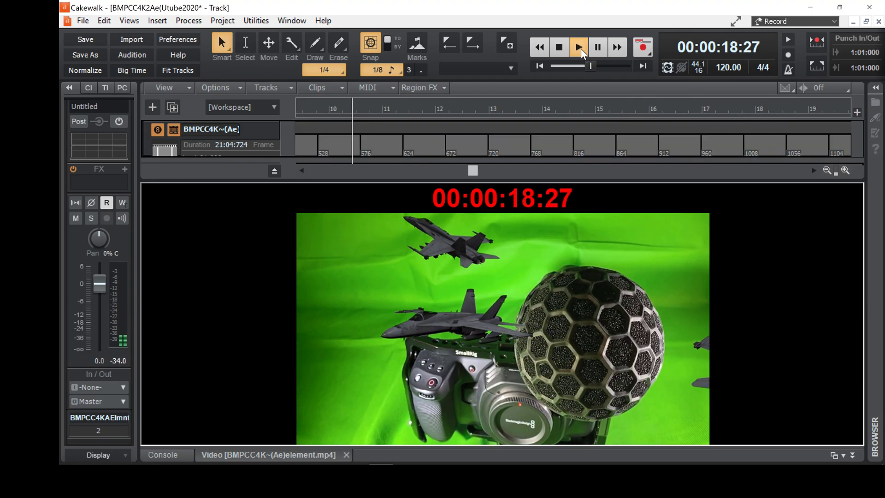
left_click_drag(562, 7, 388, 41)
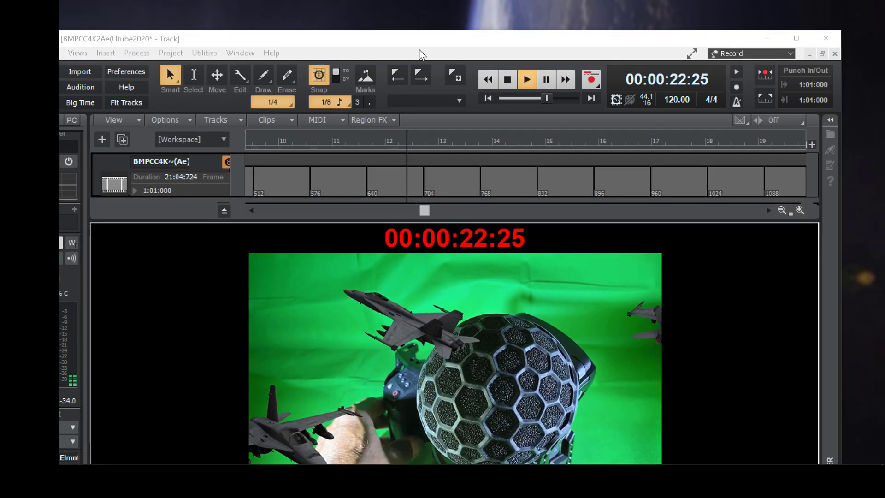
left_click(510, 82)
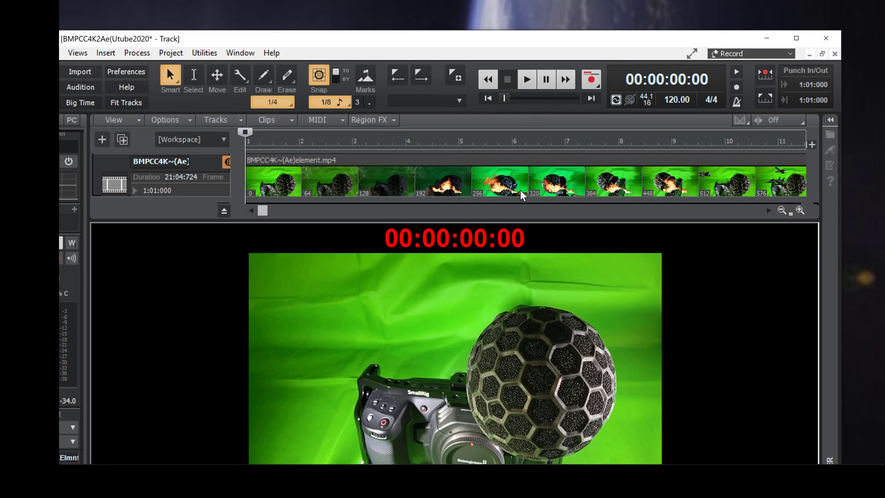
left_click(666, 185)
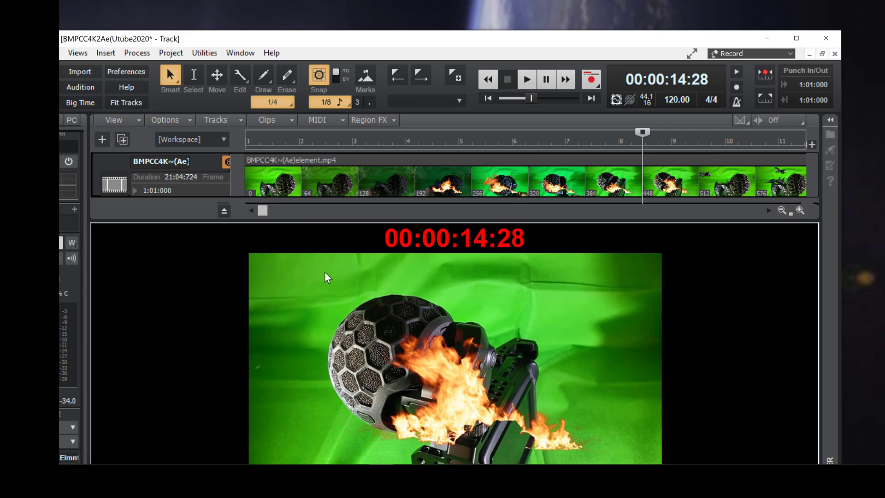
left_click_drag(267, 213, 347, 222)
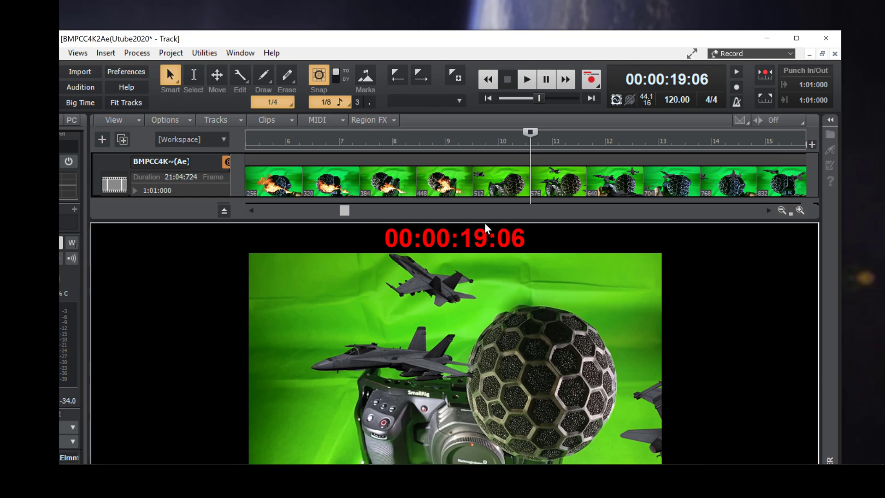
Set the video preview to display the clip at its original size
right_click(441, 315)
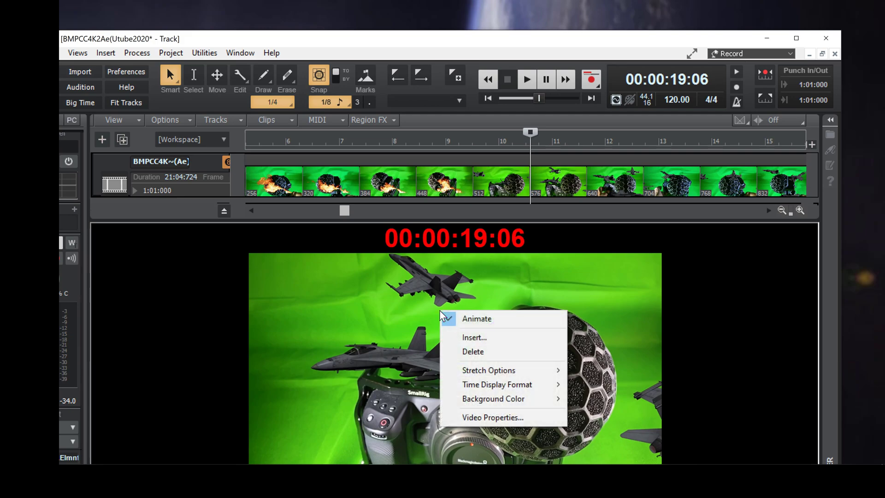
mouse_move(476, 372)
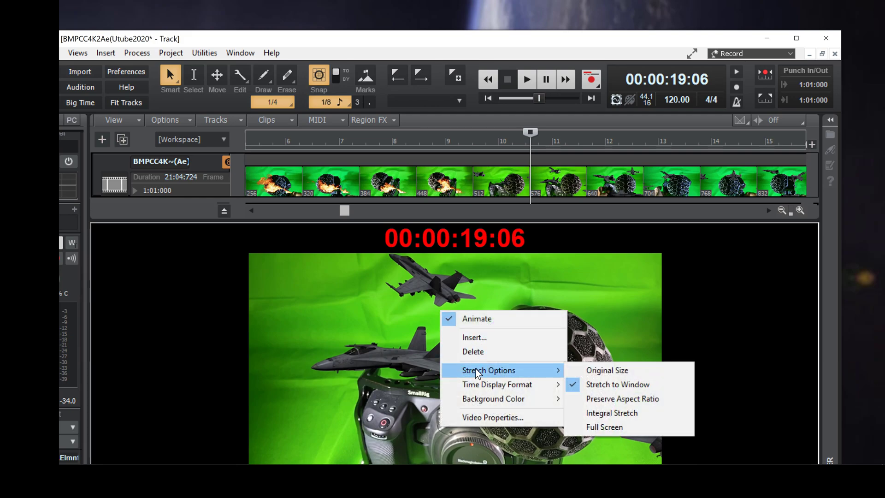
left_click(598, 374)
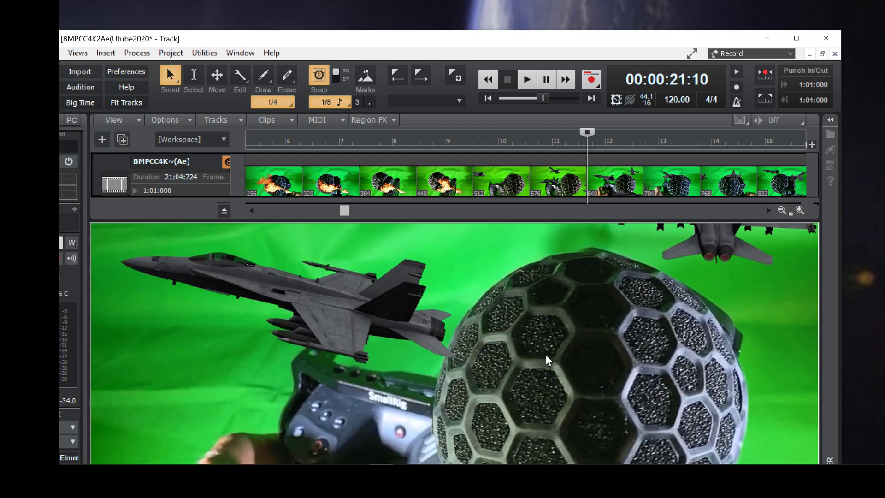
Play and pause the clip, then rewind the playhead back to 00:00:10:20
left_click(524, 87)
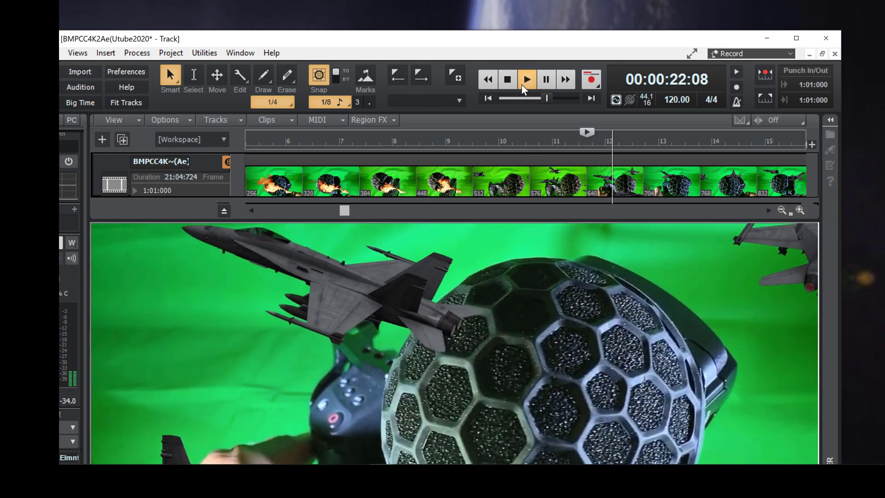
left_click(524, 88)
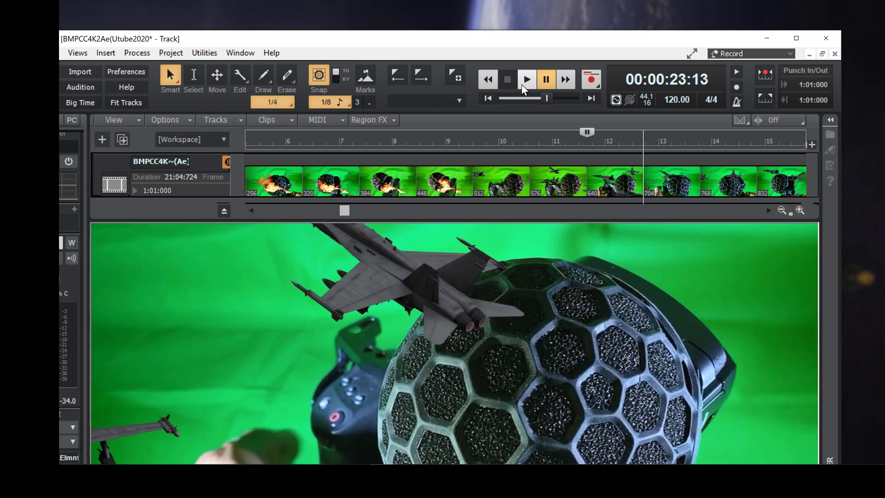
left_click(488, 87)
left_click_drag(487, 87, 487, 88)
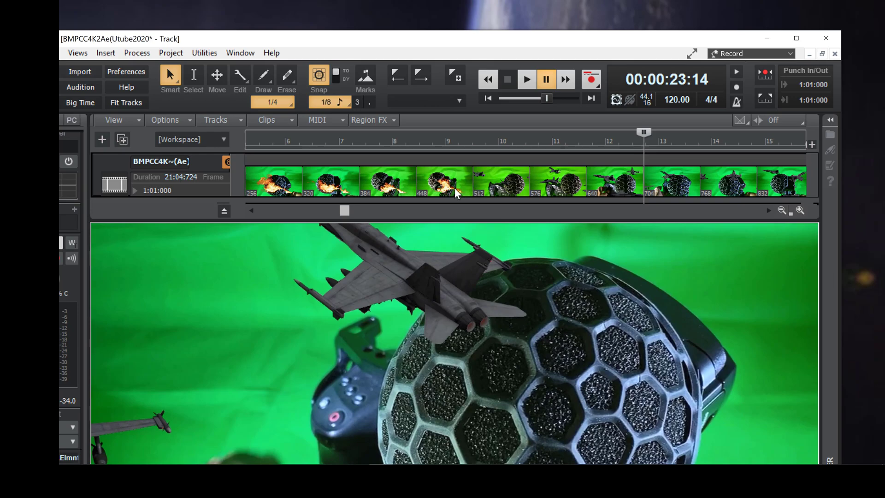
key("space")
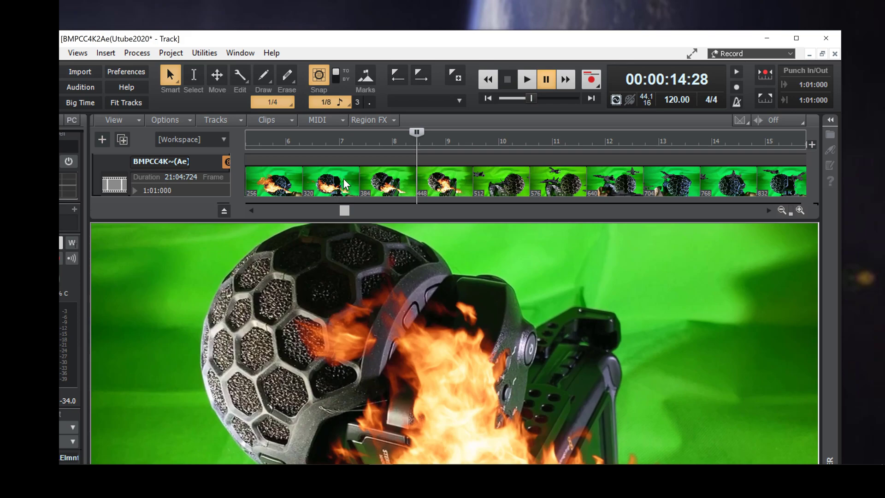
key("ctrl+Left")
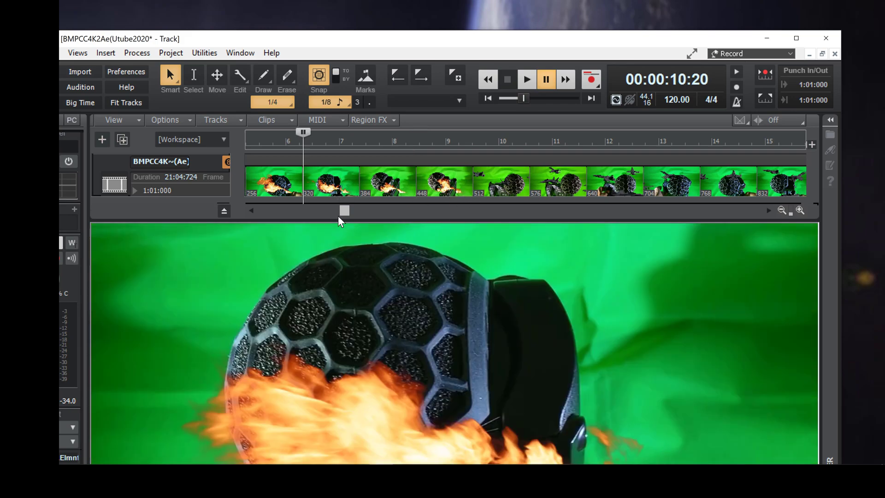
Scroll to the bar 11–20 thumbnails and set the now time to 00:00:27:22 (frame 832)
left_click_drag(344, 211, 440, 223)
left_click(479, 191)
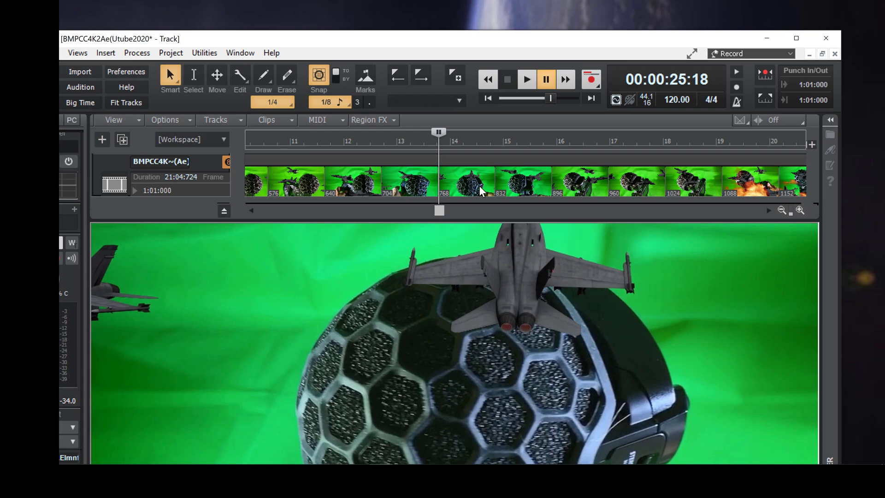
left_click(537, 186)
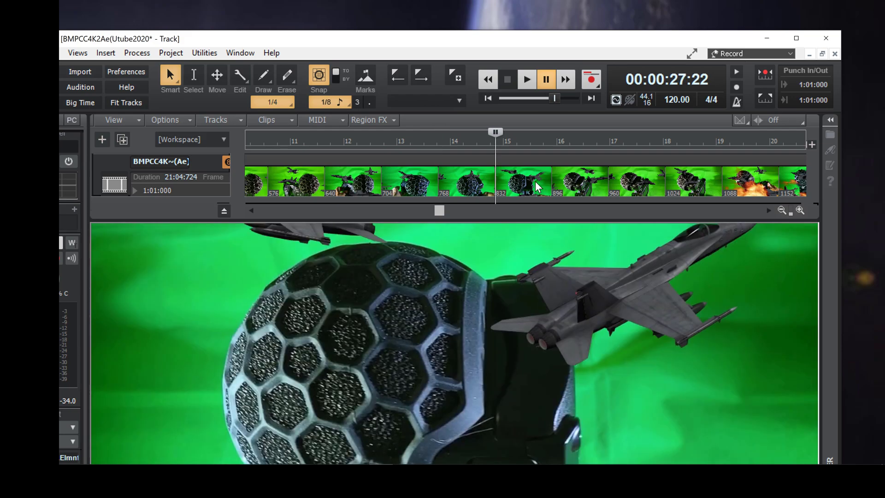
Set the video preview's stretch option to Stretch to Window
right_click(434, 390)
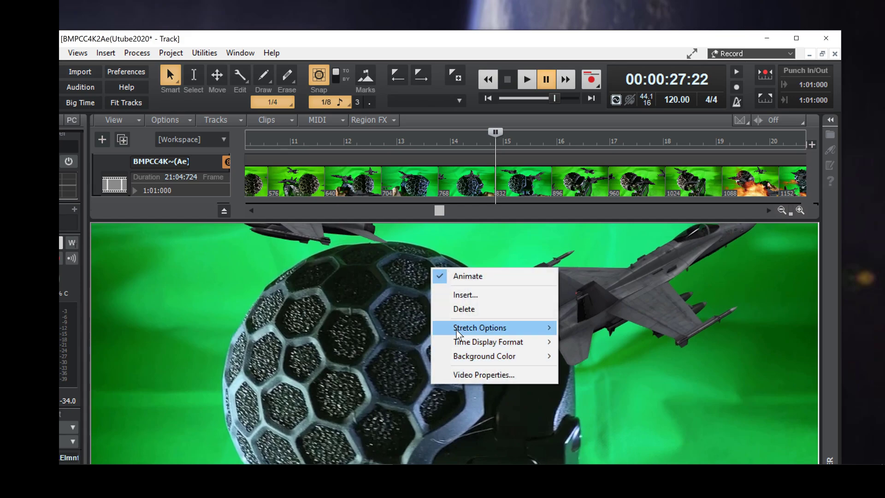
mouse_move(458, 333)
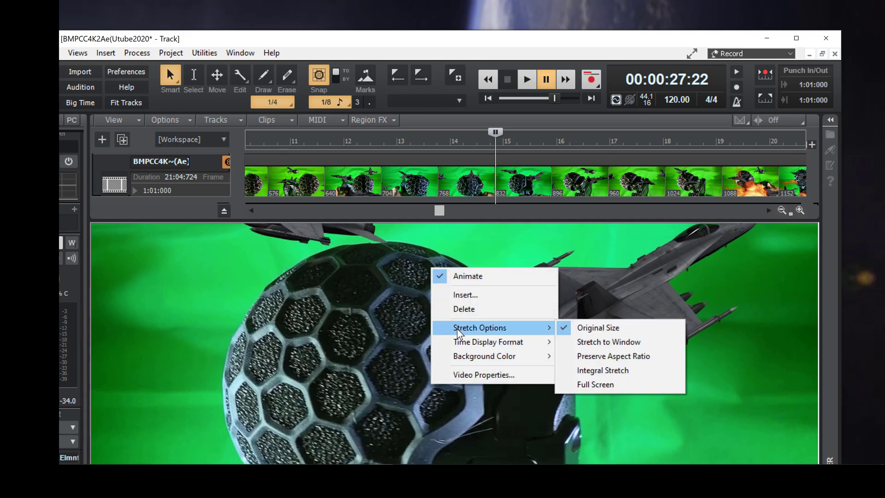
left_click(578, 342)
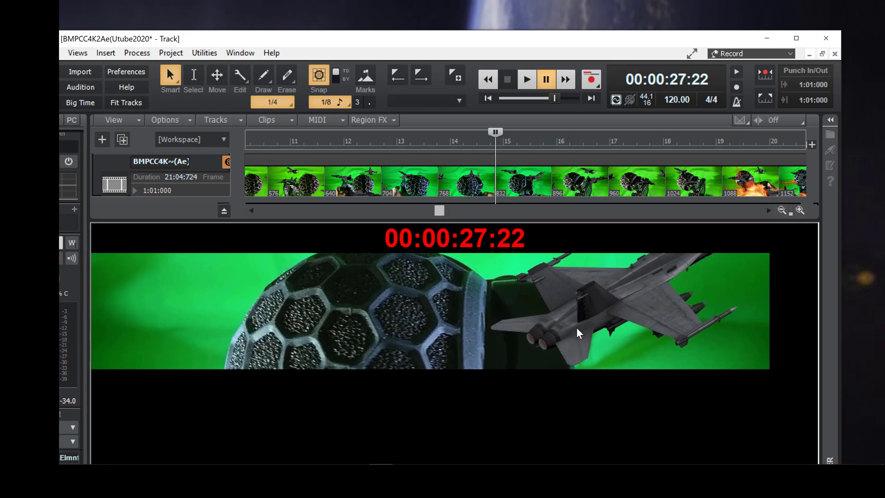
Move to 00:00:25:18 at frame 768 and play the clip briefly from there
left_click(354, 190)
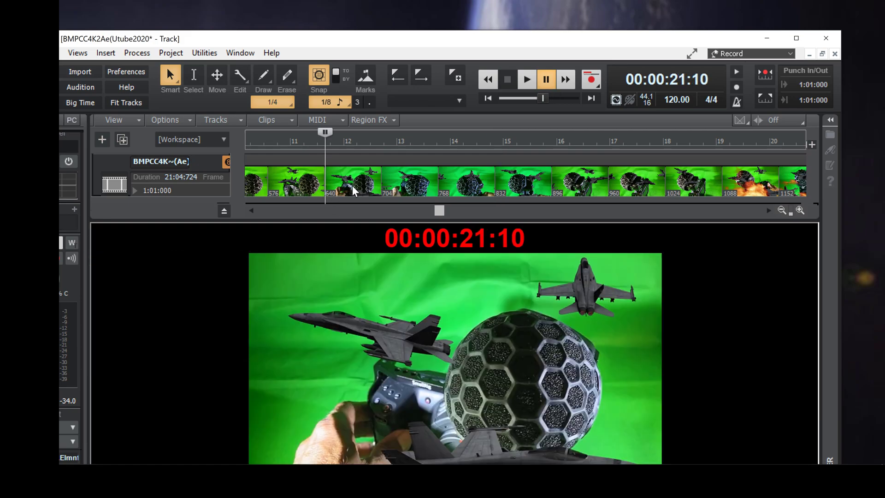
left_click(459, 190)
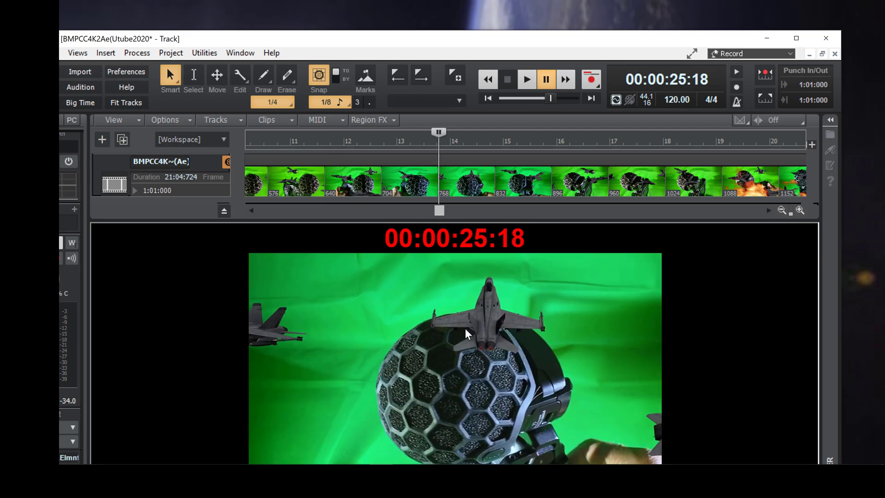
left_click(527, 79)
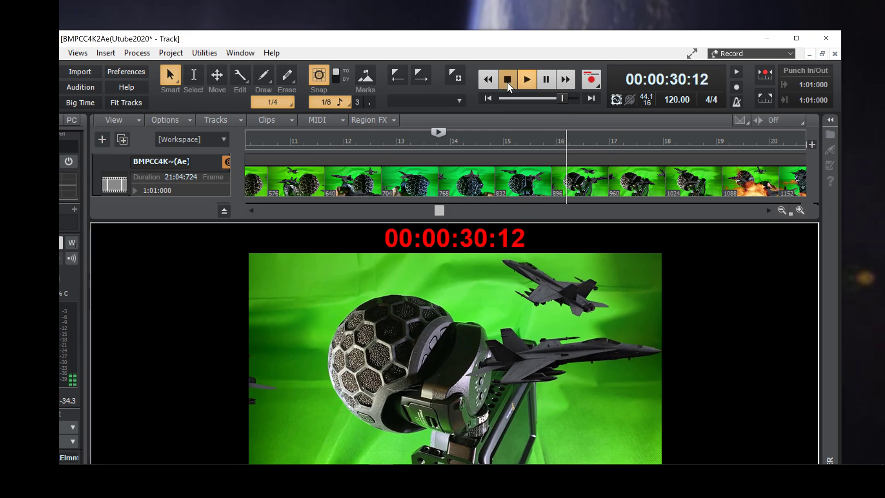
left_click(509, 86)
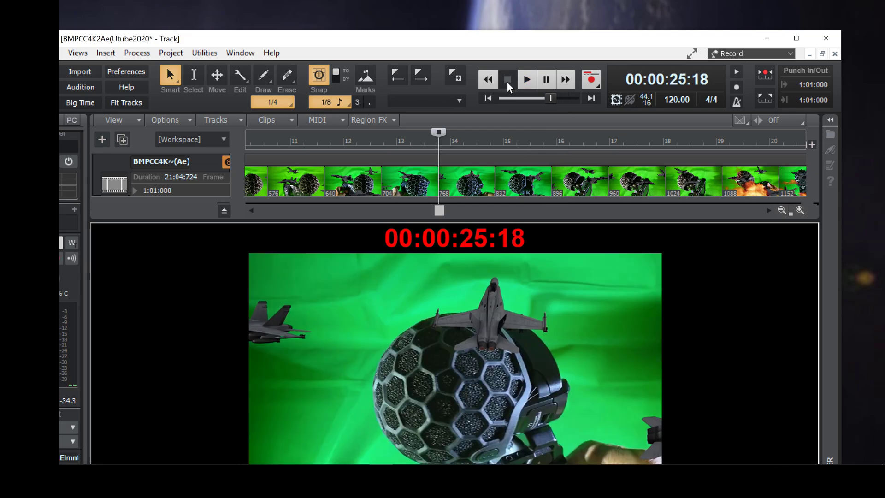
Set the video preview's stretch option to Preserve Aspect Ratio
right_click(435, 333)
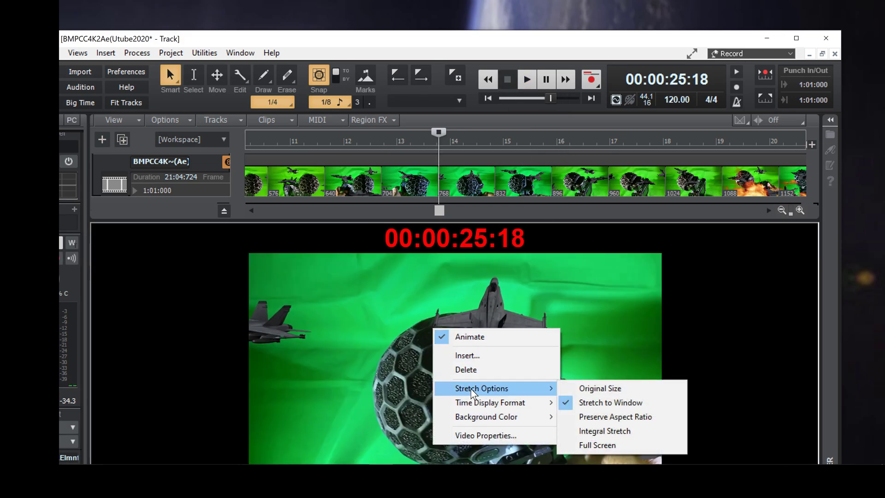
mouse_move(472, 394)
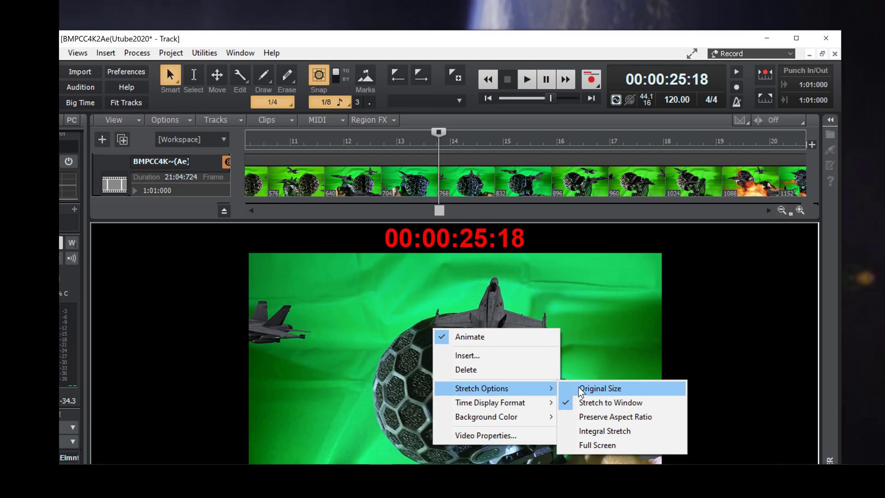
left_click(599, 417)
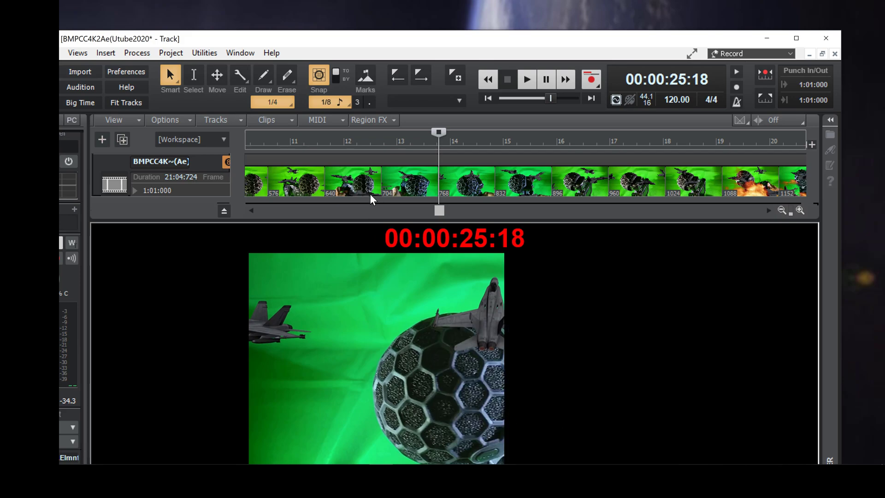
Play from 00:00:21:10, then from bar 17 at 00:00:32:00, ending at bar 18 (00:00:34:04)
left_click(344, 186)
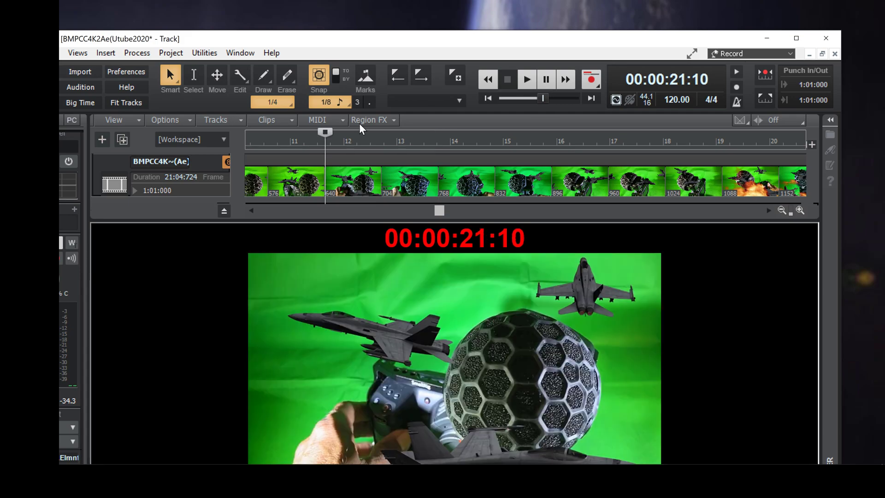
left_click(527, 81)
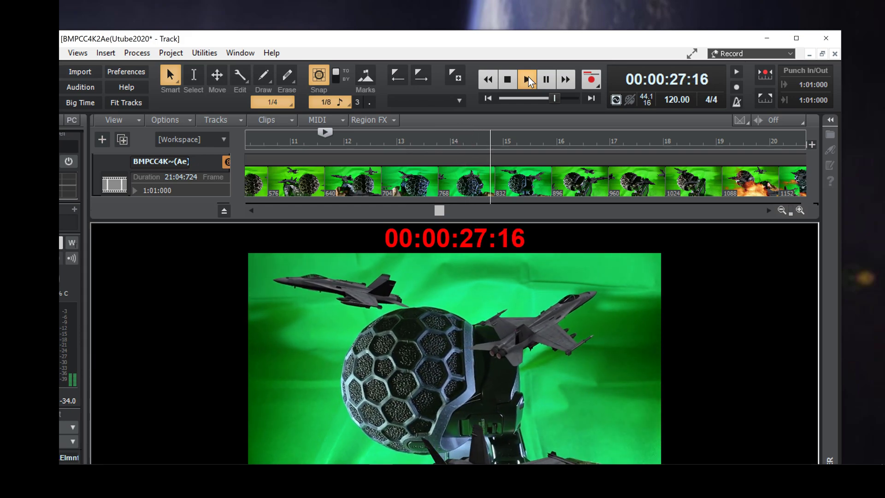
left_click(529, 82)
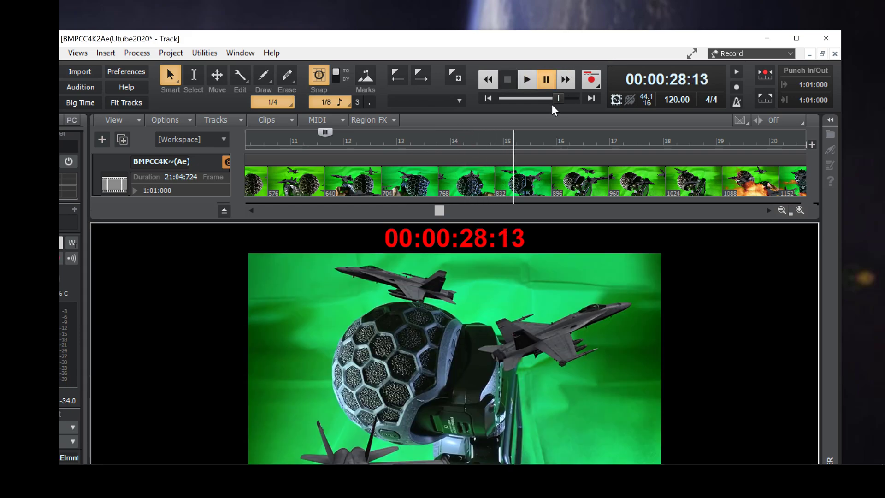
left_click(630, 186)
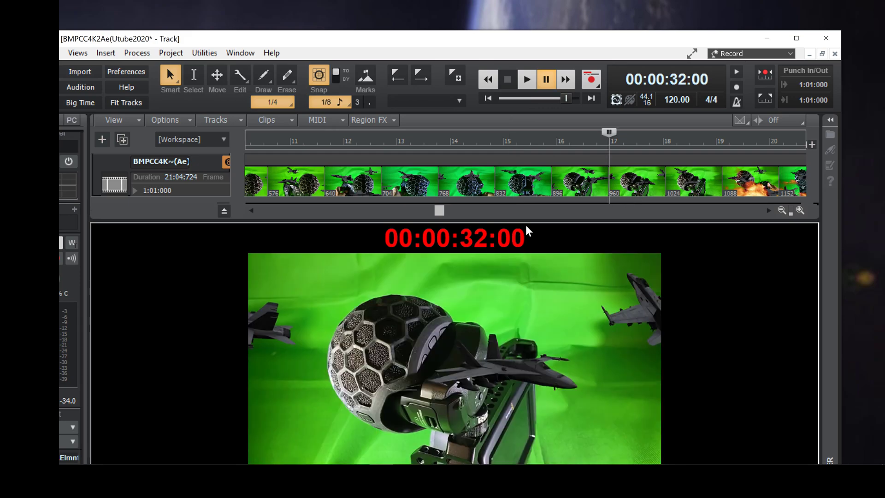
left_click(528, 82)
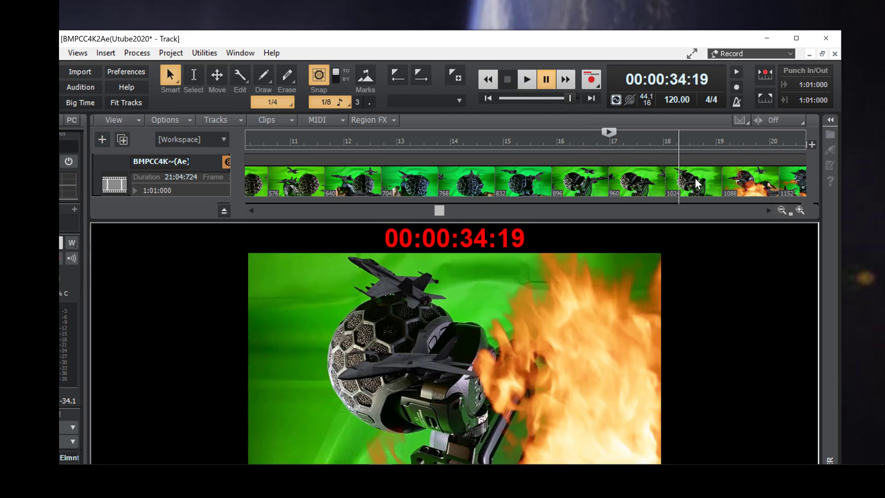
left_click(696, 184)
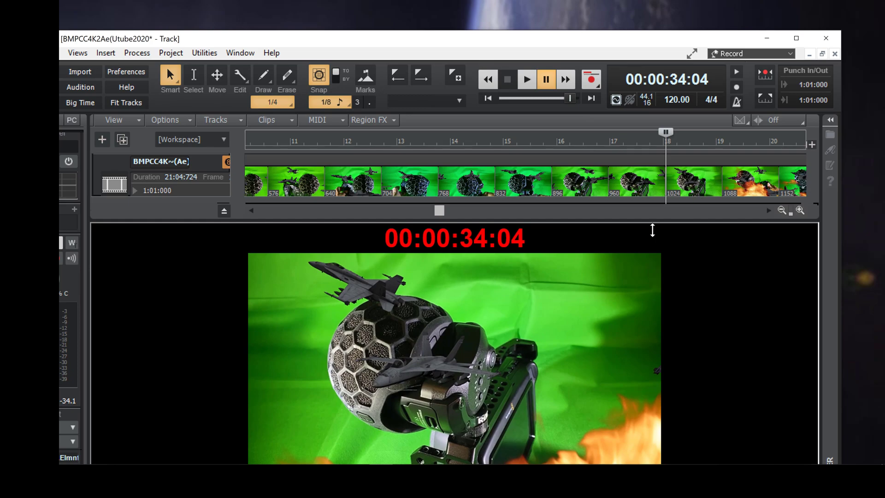
right_click(582, 292)
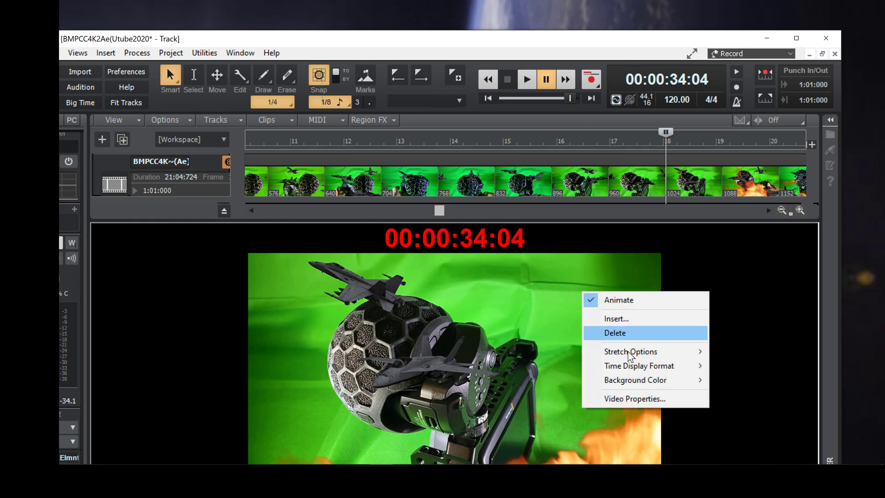
mouse_move(627, 353)
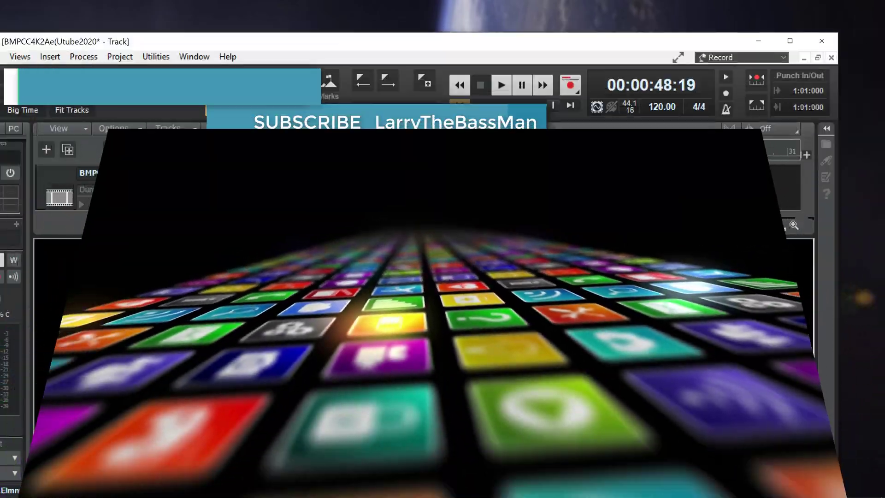
Rewind to the project start with W and play the clip from the beginning
key("w")
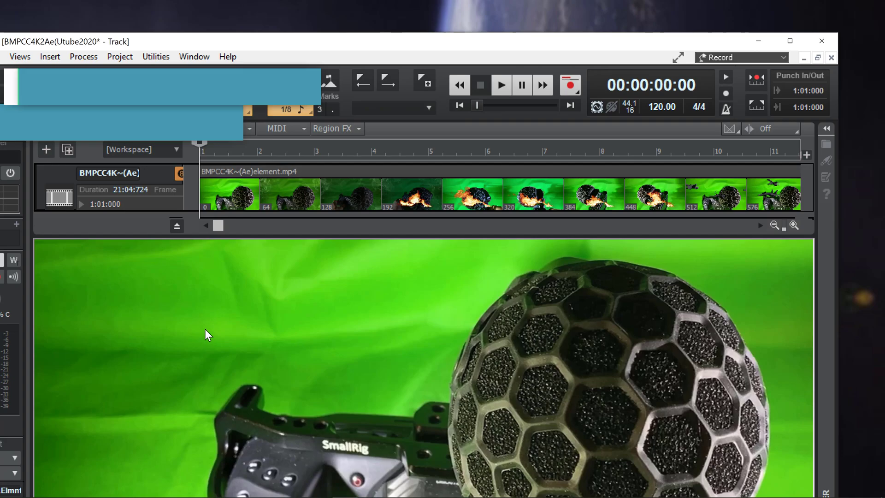
key("space")
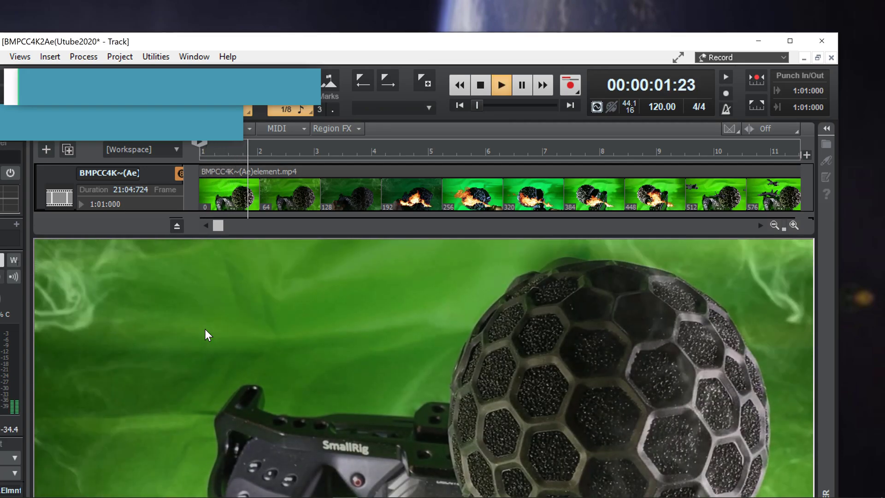